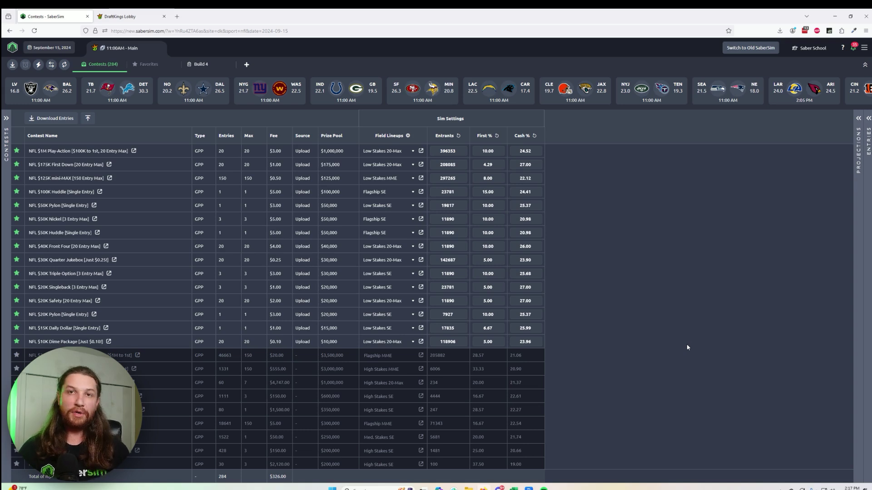
Switch to the DraftKings Lobby tab to view Sunday's NFL contests.
{"action": "left_click", "coordinate": [126, 16]}
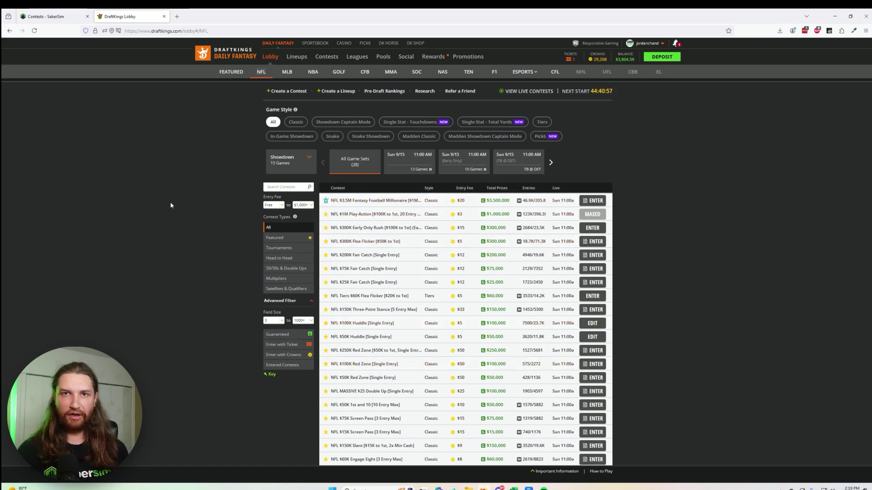
Filter the NFL lobby to Sun 9/15 13-game contests with entry fees up to $3.
{"action": "left_click", "coordinate": [408, 165]}
{"action": "left_click", "coordinate": [303, 205]}
{"action": "left_click", "coordinate": [303, 238]}
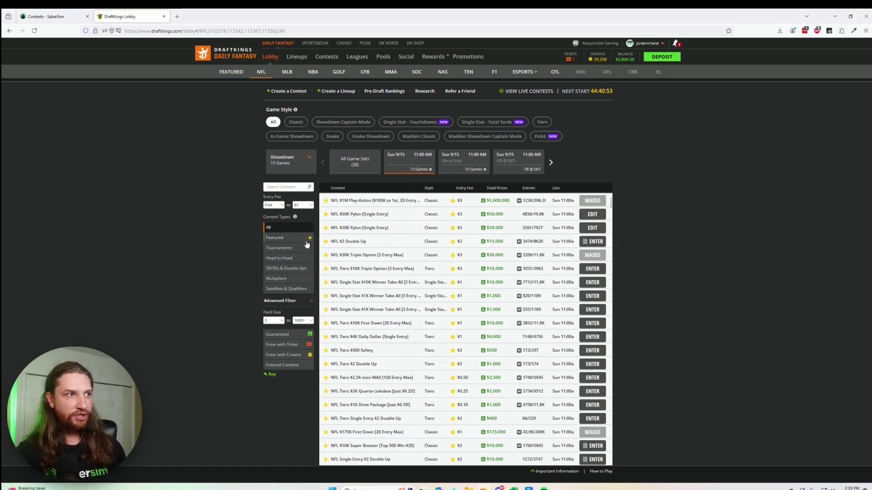
Sort the listed contests by total prizes, then by entry fee.
{"action": "left_click", "coordinate": [527, 189]}
{"action": "left_click", "coordinate": [492, 189]}
{"action": "left_click", "coordinate": [466, 188]}
{"action": "scroll", "coordinate": [530, 314], "scroll_direction": "down", "scroll_amount": 2}
{"action": "scroll", "coordinate": [529, 315], "scroll_direction": "up", "scroll_amount": 1}
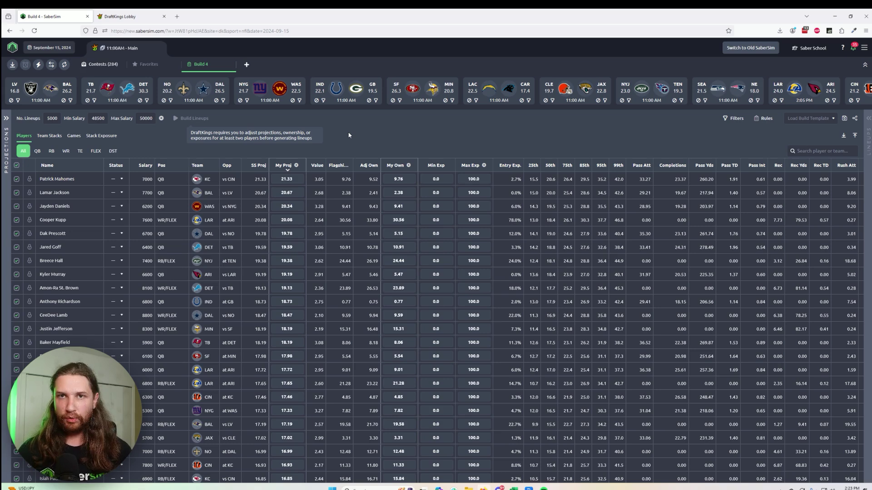
{"action": "left_click", "coordinate": [470, 220]}
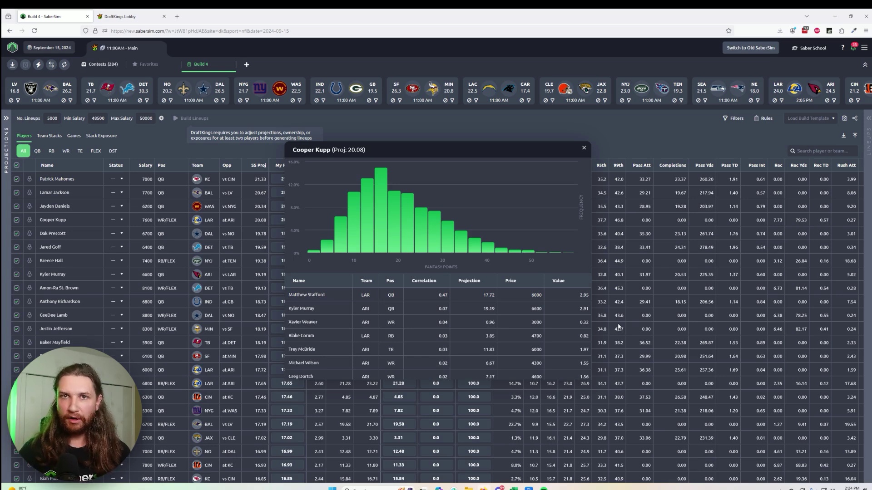
{"action": "left_click", "coordinate": [708, 141]}
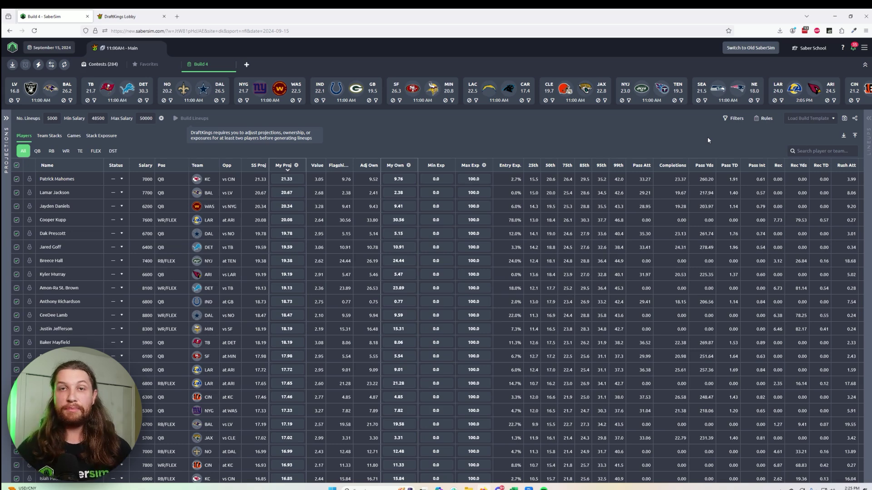
{"action": "left_click", "coordinate": [763, 118]}
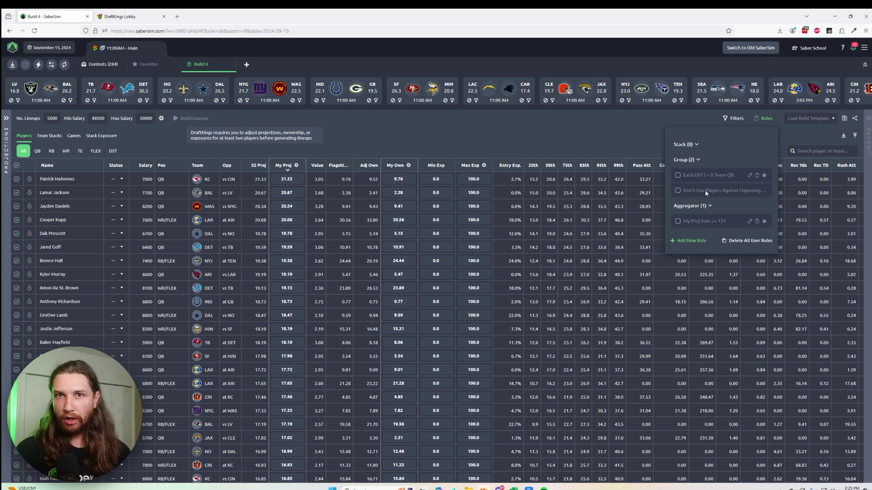
Dismiss the build rules list to reveal Build 4's primary stack types.
{"action": "left_click", "coordinate": [617, 135]}
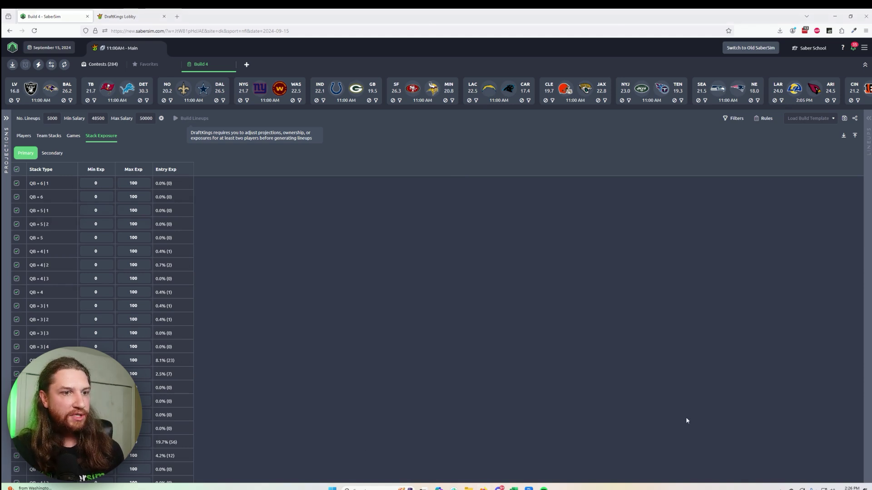
Restrict Build 4's primary stacks to QB + 3, QB + 2 | 1 and QB + 2 only.
{"action": "left_click", "coordinate": [16, 170]}
{"action": "scroll", "coordinate": [21, 273], "scroll_direction": "down", "scroll_amount": 3}
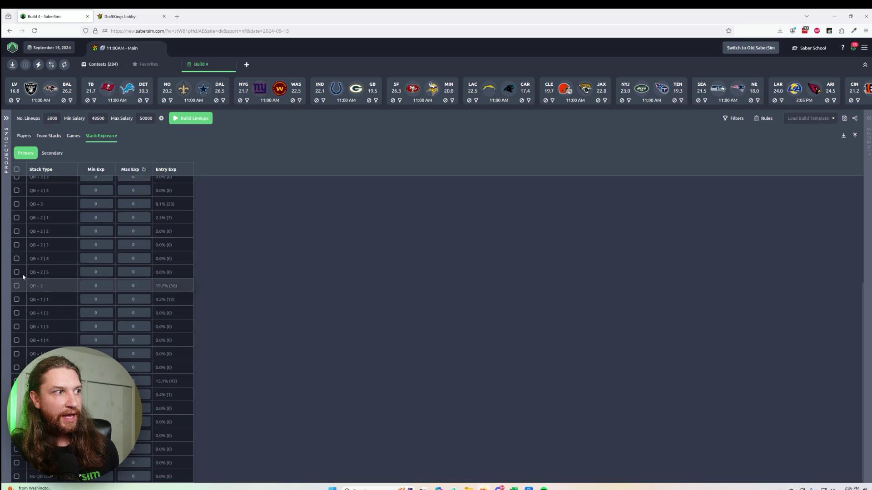
{"action": "left_click", "coordinate": [17, 205]}
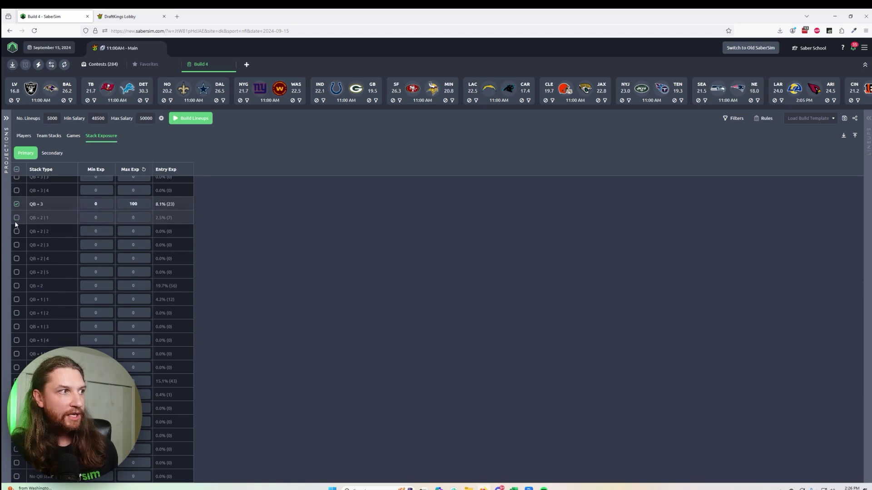
{"action": "left_click", "coordinate": [16, 218]}
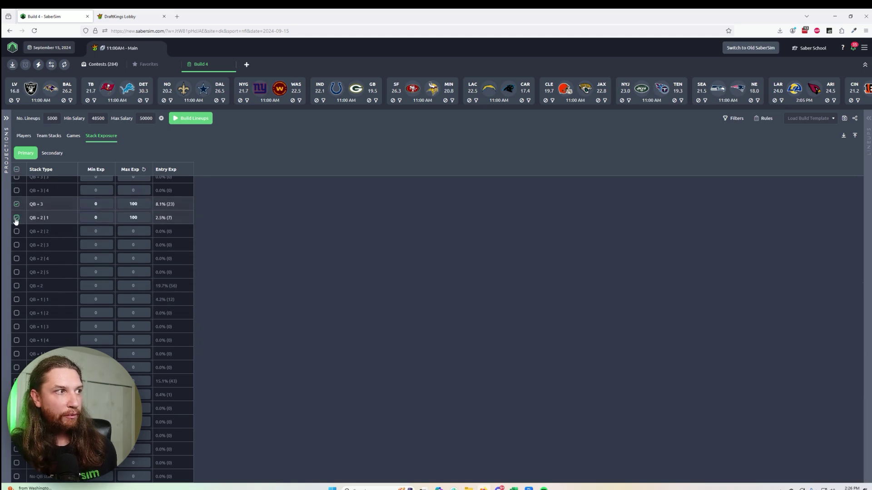
{"action": "left_click", "coordinate": [16, 286]}
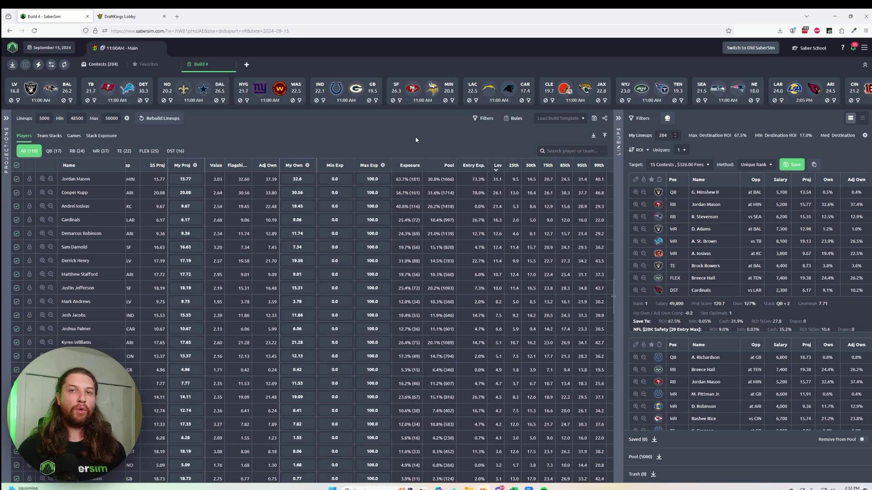
Toggle the leverage sort, then rank players by exposure, highest first.
{"action": "left_click", "coordinate": [497, 168]}
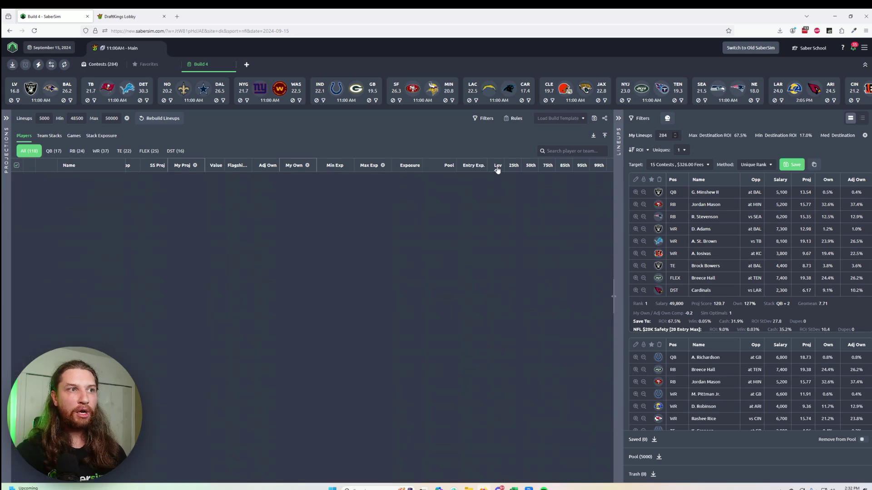
{"action": "left_click", "coordinate": [498, 169]}
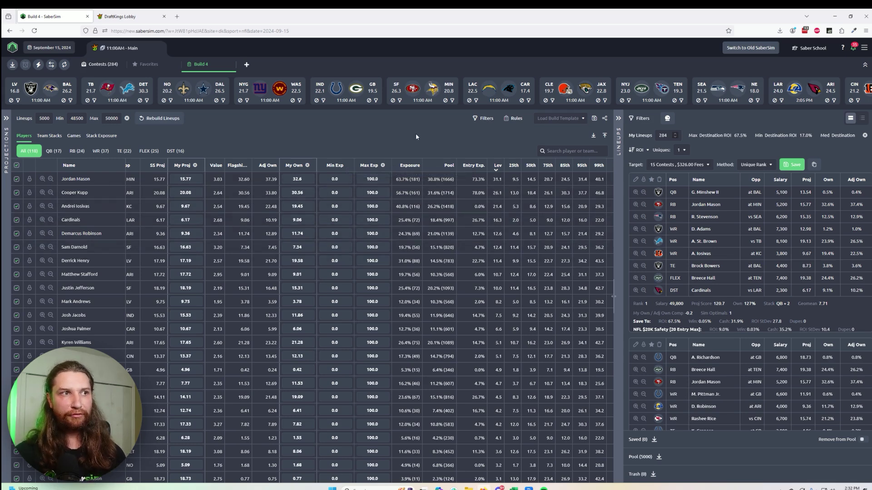
{"action": "left_click", "coordinate": [496, 165]}
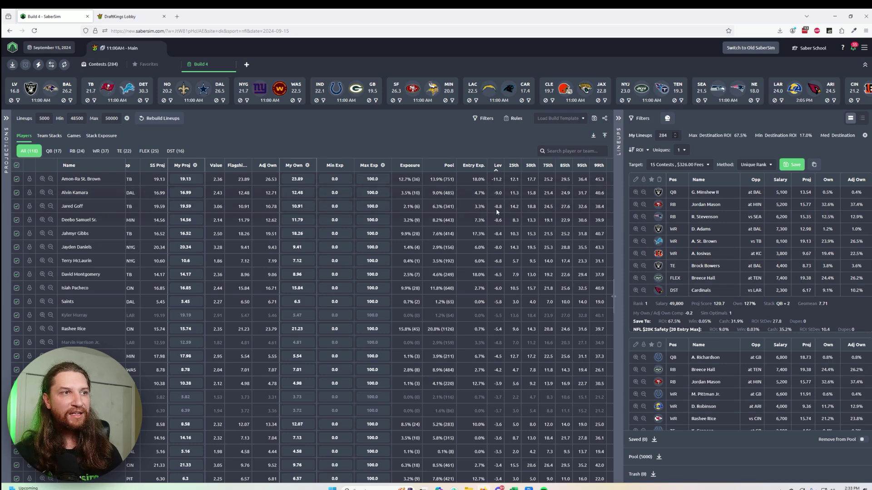
{"action": "mouse_move", "coordinate": [295, 179]}
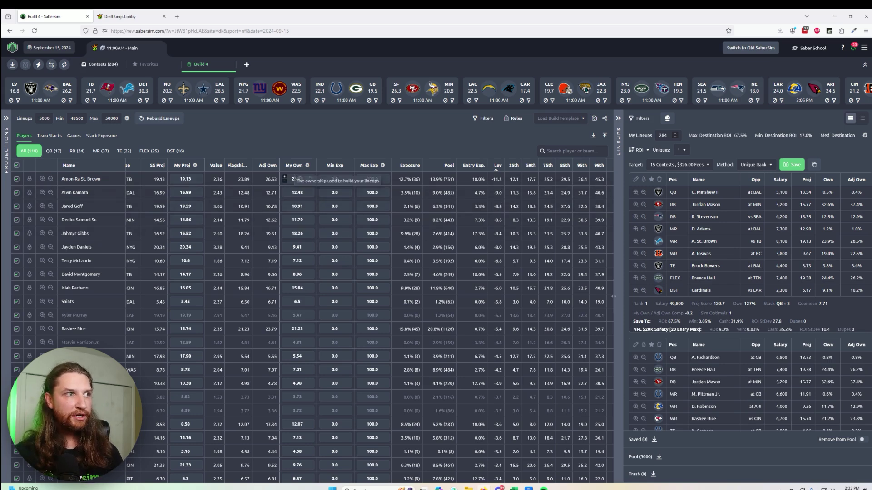
{"action": "left_click", "coordinate": [409, 165]}
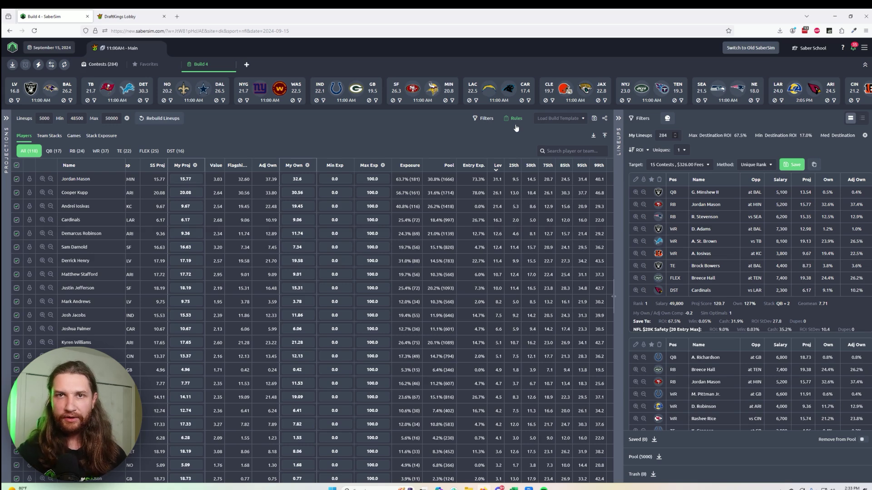
{"action": "left_click", "coordinate": [181, 165]}
{"action": "scroll", "coordinate": [145, 258], "scroll_direction": "down", "scroll_amount": 3}
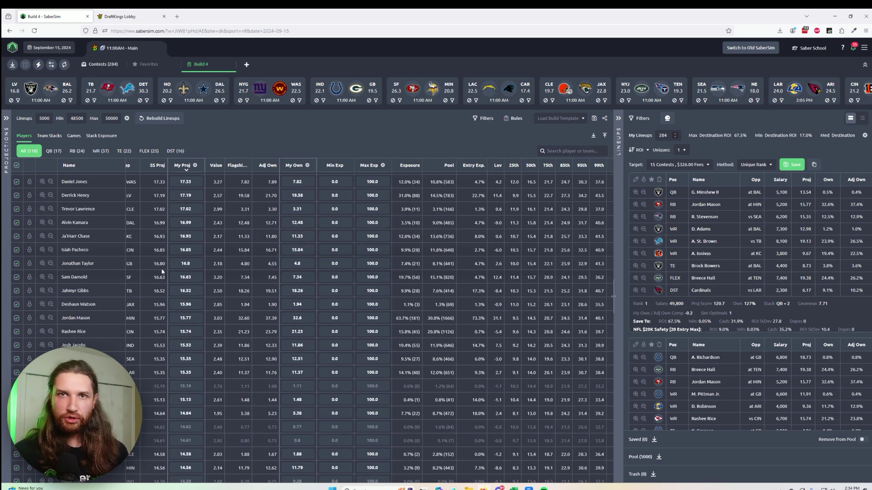
{"action": "scroll", "coordinate": [162, 271], "scroll_direction": "down", "scroll_amount": 1}
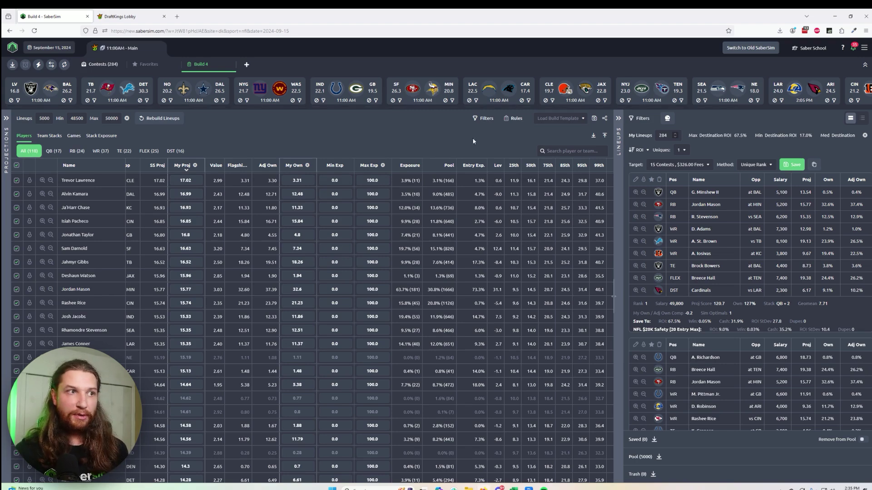
{"action": "left_click", "coordinate": [497, 165]}
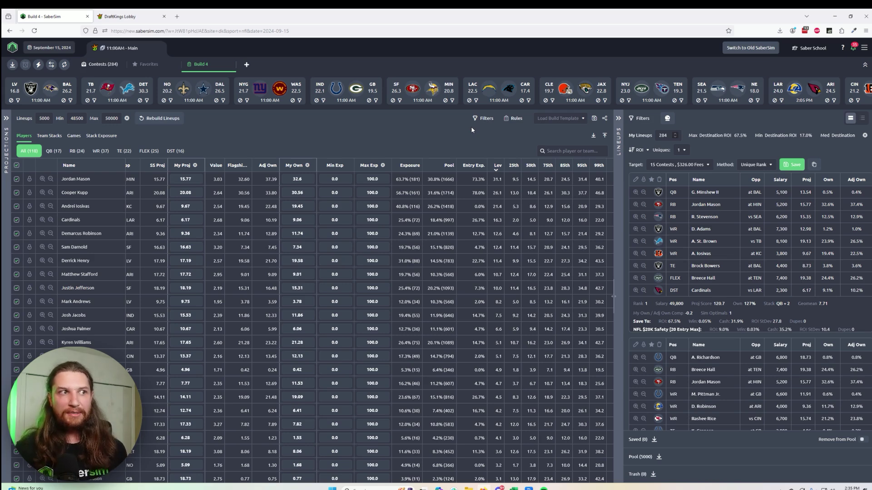
Apply a 30% minimum exposure to Jonathan Taylor, then sort players by leverage.
{"action": "left_click", "coordinate": [182, 165]}
{"action": "scroll", "coordinate": [204, 276], "scroll_direction": "down", "scroll_amount": 3}
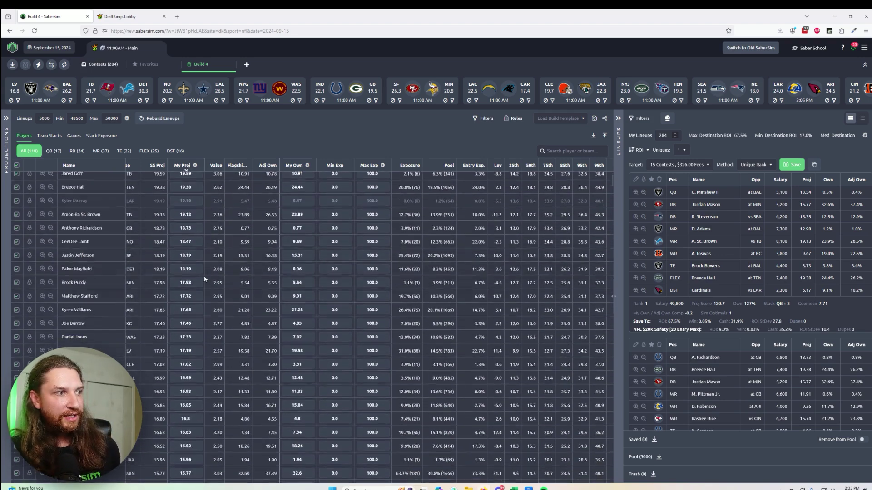
{"action": "scroll", "coordinate": [203, 276], "scroll_direction": "down", "scroll_amount": 3}
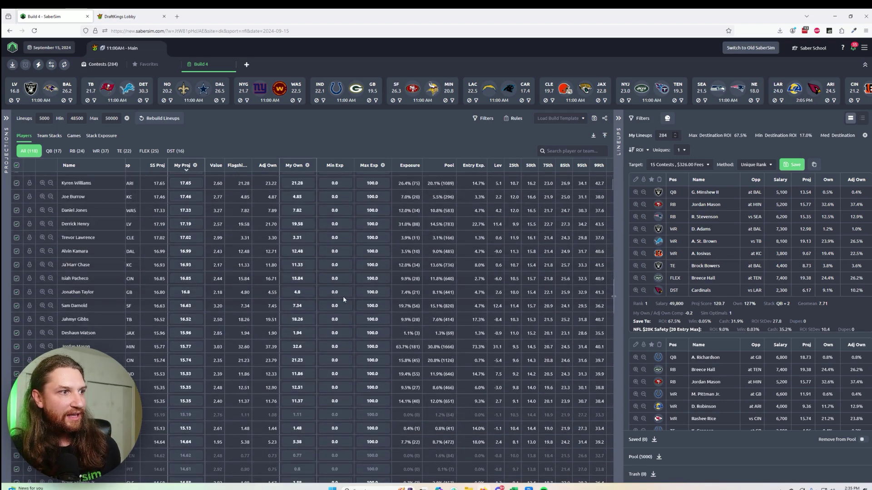
{"action": "mouse_move", "coordinate": [334, 292]}
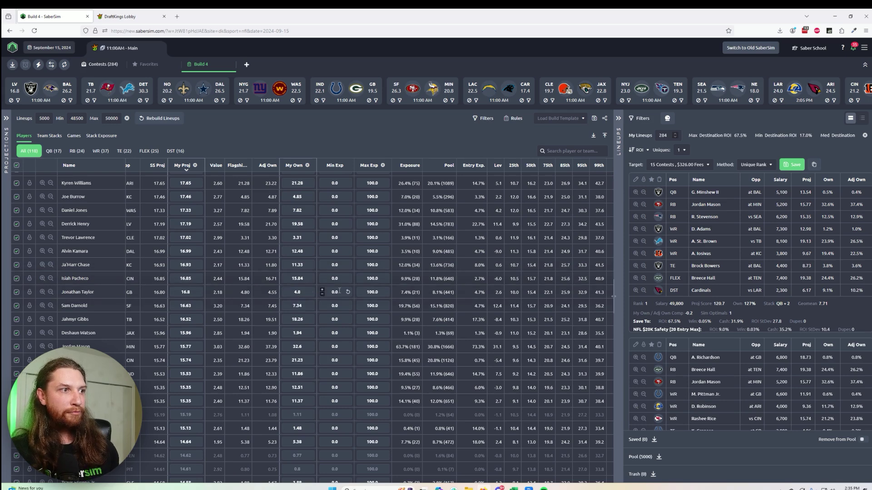
{"action": "type", "text": "30"}
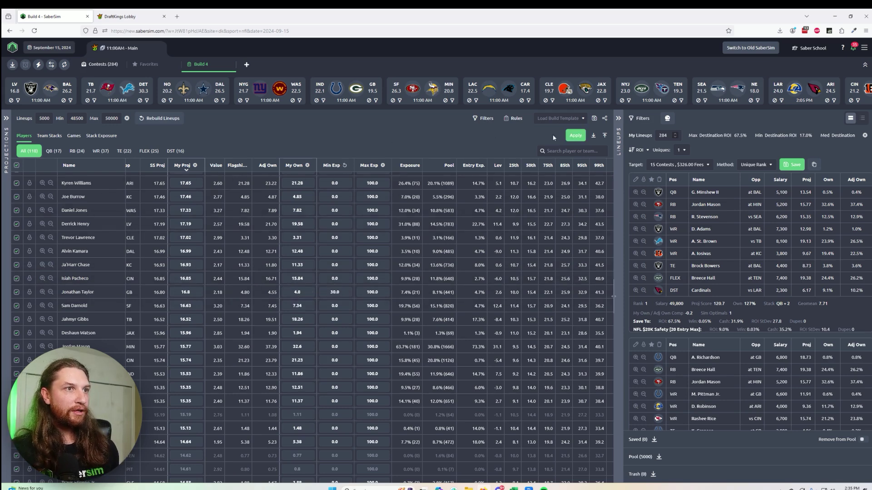
{"action": "left_click", "coordinate": [576, 139]}
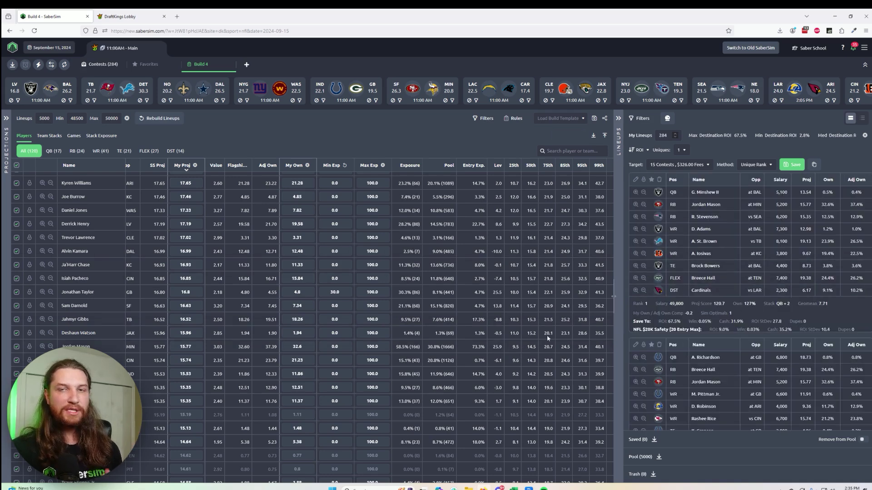
{"action": "scroll", "coordinate": [514, 329], "scroll_direction": "up", "scroll_amount": 5}
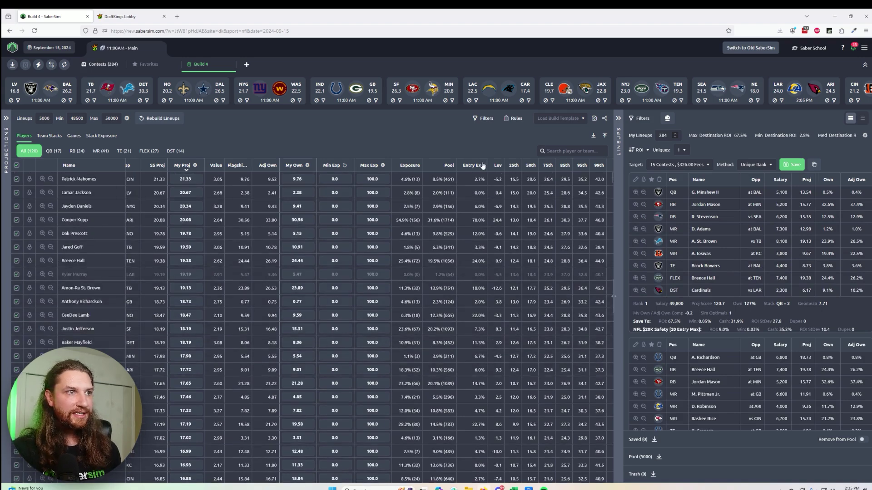
{"action": "left_click", "coordinate": [498, 165]}
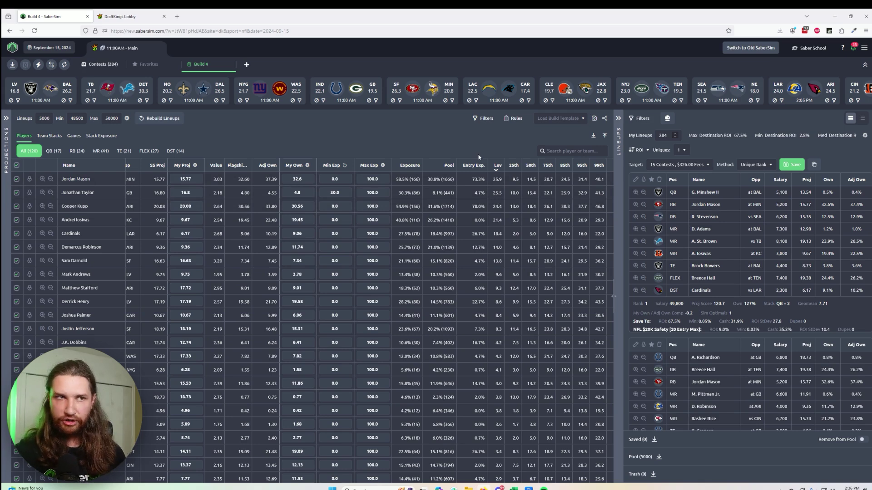
Toggle the player table's leverage sort from lowest to highest first.
{"action": "left_click", "coordinate": [664, 136]}
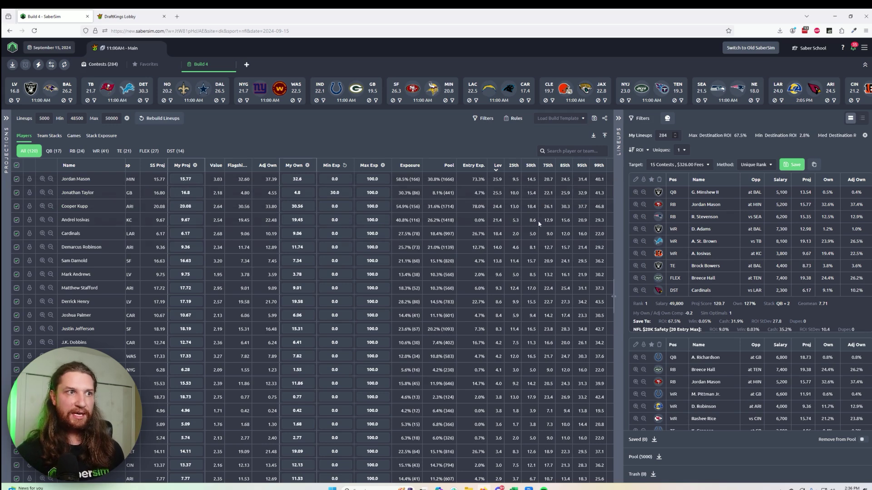
{"action": "left_click", "coordinate": [498, 166]}
{"action": "left_click", "coordinate": [497, 166]}
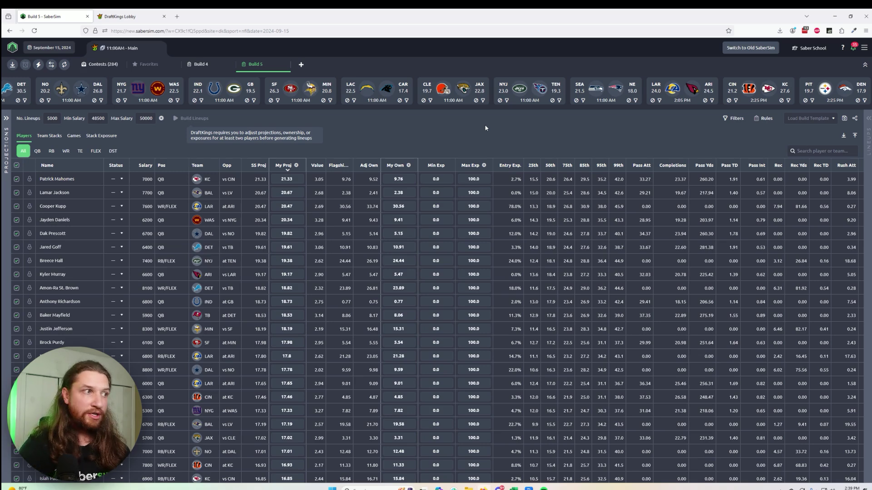
{"action": "scroll", "coordinate": [560, 280], "scroll_direction": "down", "scroll_amount": 6}
{"action": "scroll", "coordinate": [561, 281], "scroll_direction": "down", "scroll_amount": 2}
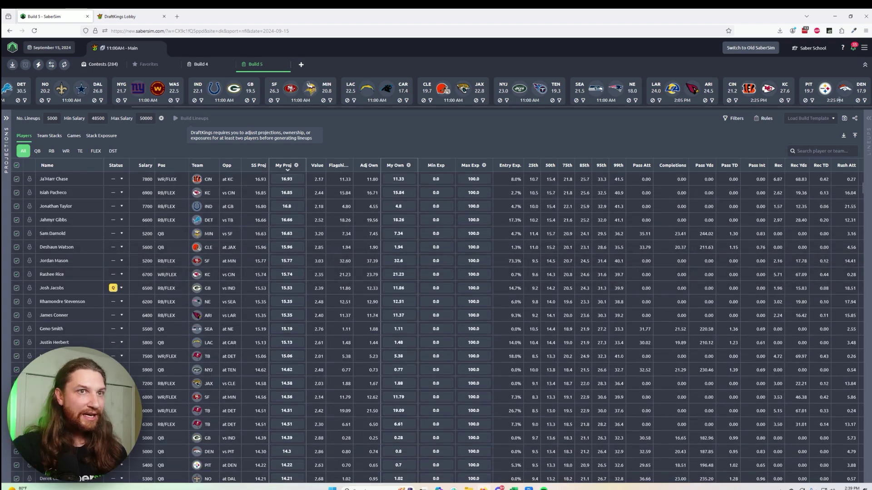
{"action": "scroll", "coordinate": [539, 272], "scroll_direction": "down", "scroll_amount": 10}
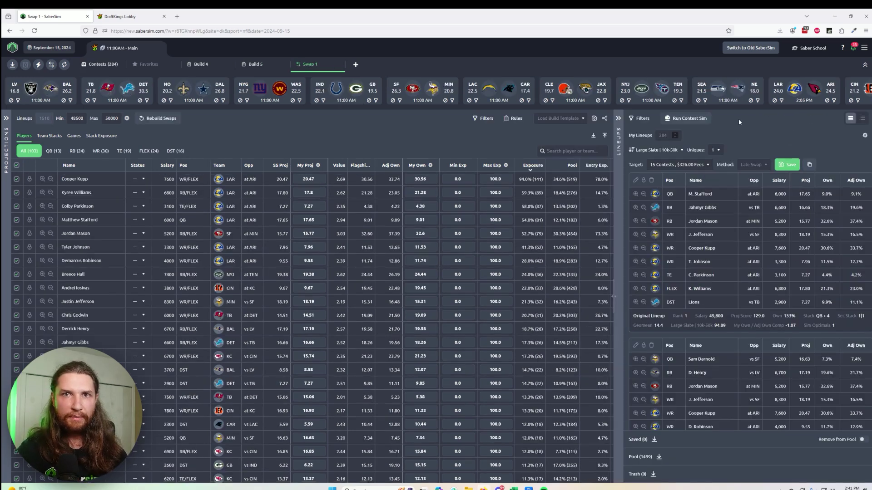
Run the contest sim on the Swap 1 late-swap lineups.
{"action": "left_click", "coordinate": [688, 121]}
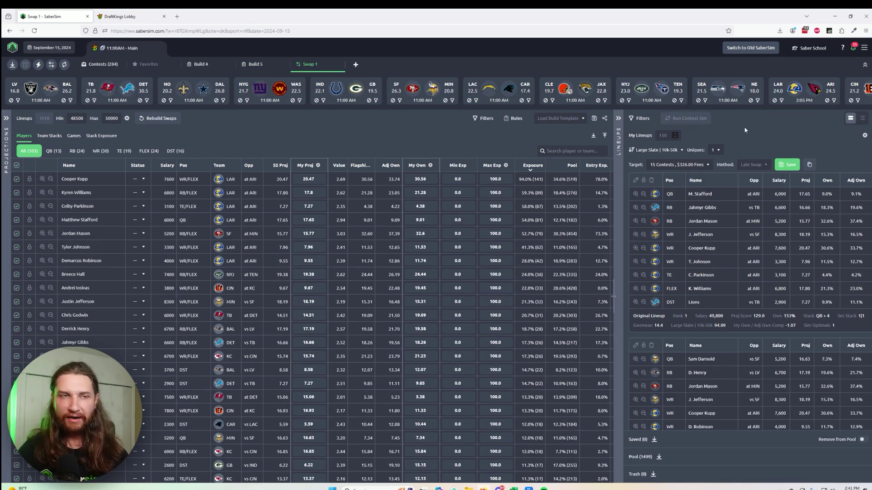